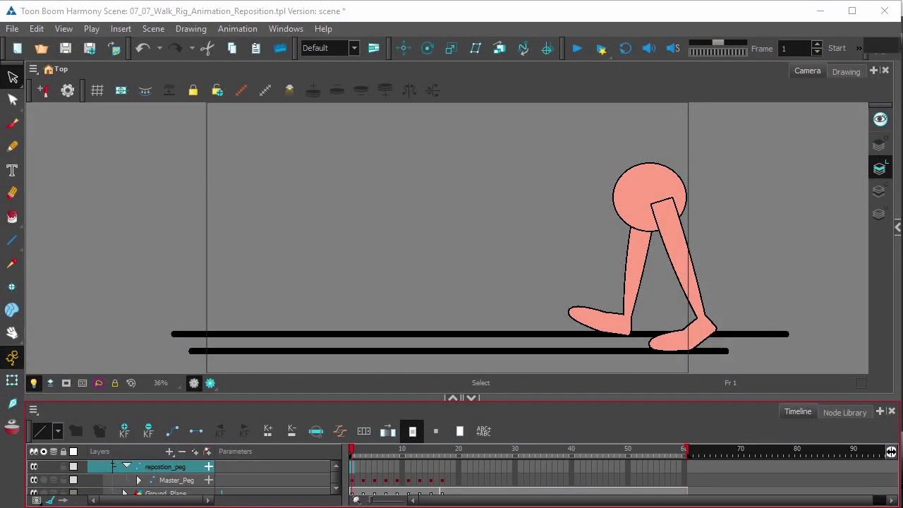
- After previewing the cycle to frame 10, insert a reposition_peg keyframe at frame 1 and go to frame 17
{"action": "mouse_move", "coordinate": [351, 448]}
{"action": "left_mouse_down"}
{"action": "mouse_move", "coordinate": [441, 449]}
{"action": "mouse_move", "coordinate": [353, 454]}
{"action": "mouse_move", "coordinate": [412, 459]}
{"action": "mouse_move", "coordinate": [431, 450]}
{"action": "mouse_move", "coordinate": [353, 462]}
{"action": "left_mouse_up"}
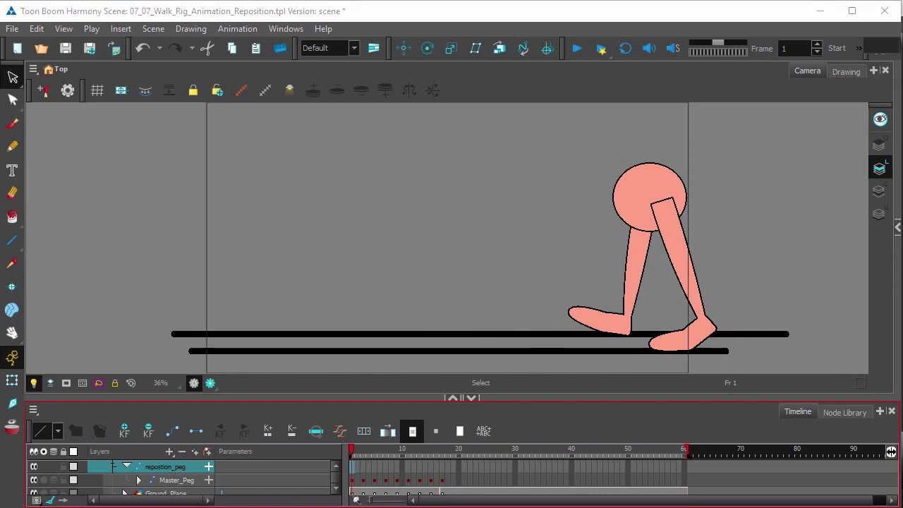
{"action": "right_click", "coordinate": [353, 471]}
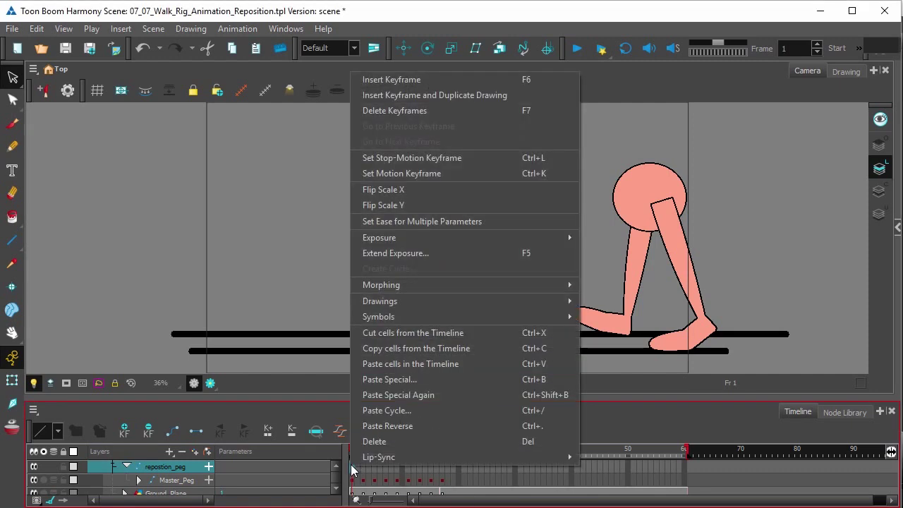
{"action": "left_click", "coordinate": [372, 79]}
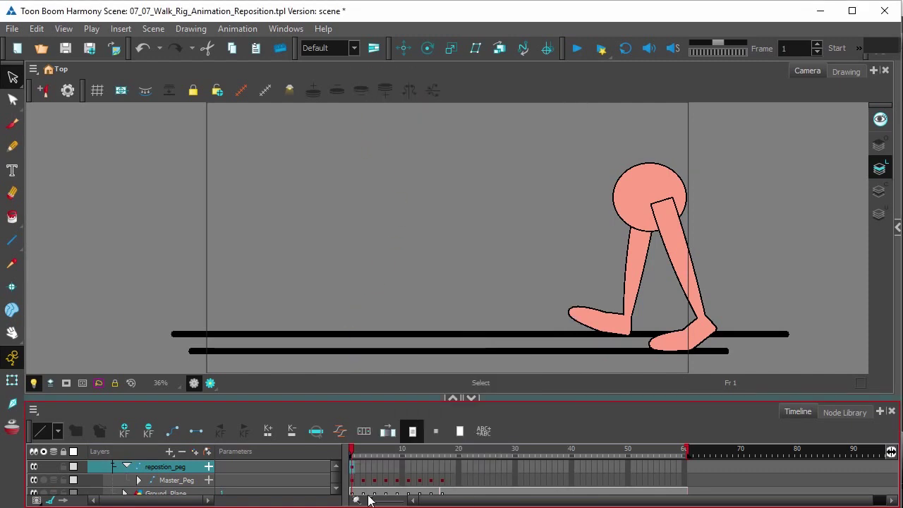
{"action": "left_click", "coordinate": [444, 485]}
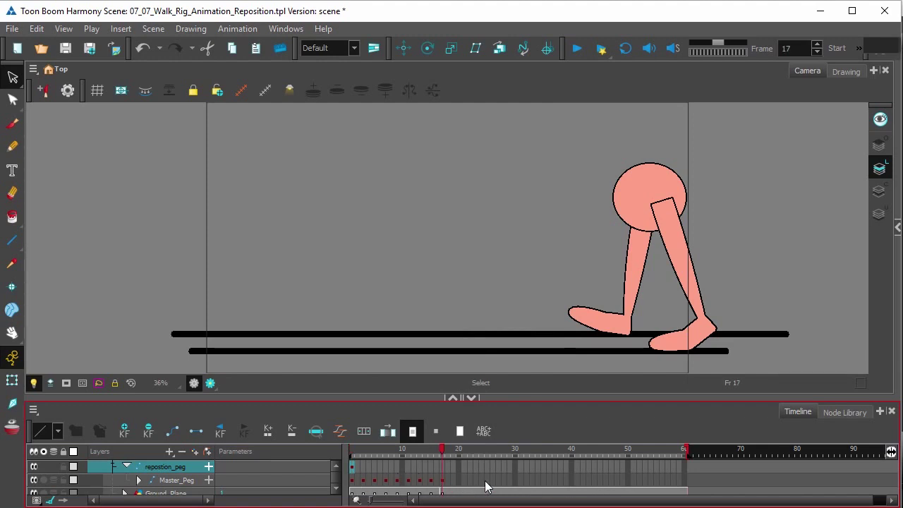
- Copy the Master_Peg walk-cycle cells from frames 1 through 17
{"action": "left_click", "coordinate": [352, 482]}
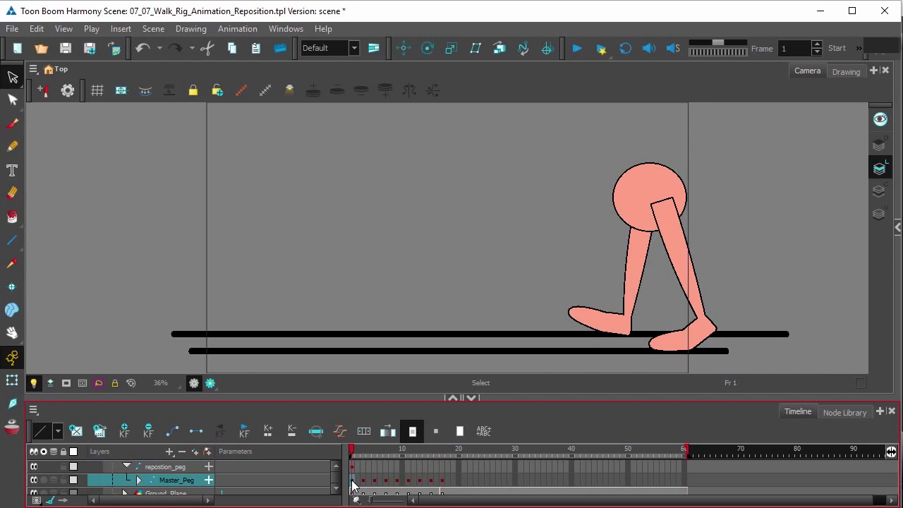
{"action": "left_click", "coordinate": [444, 482], "text": "shift"}
{"action": "right_click", "coordinate": [439, 486]}
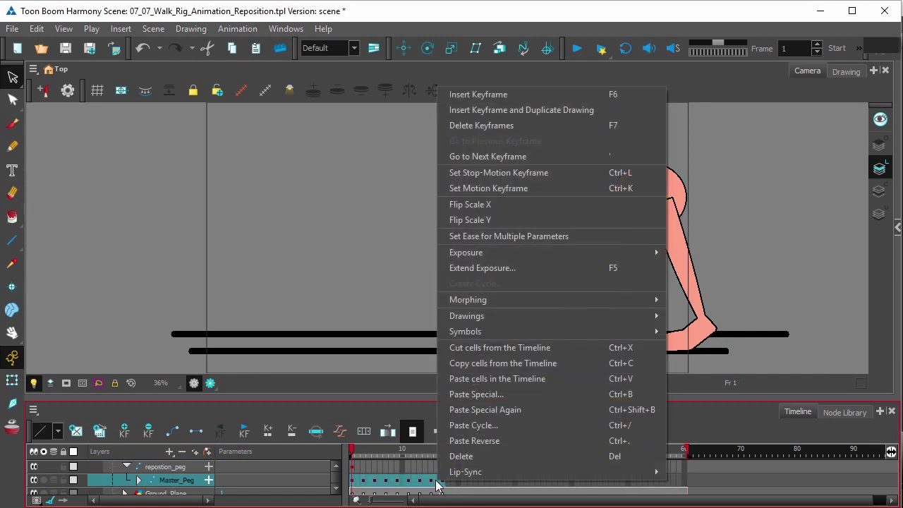
{"action": "left_click", "coordinate": [469, 364]}
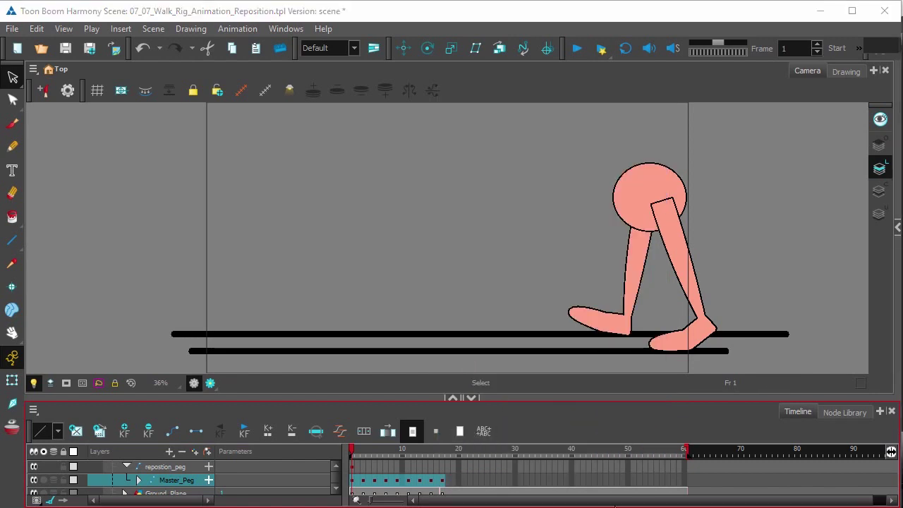
- Paste the copied cells at frame 17 on Master_Peg and preview the result up to frame 27
{"action": "left_click", "coordinate": [442, 480]}
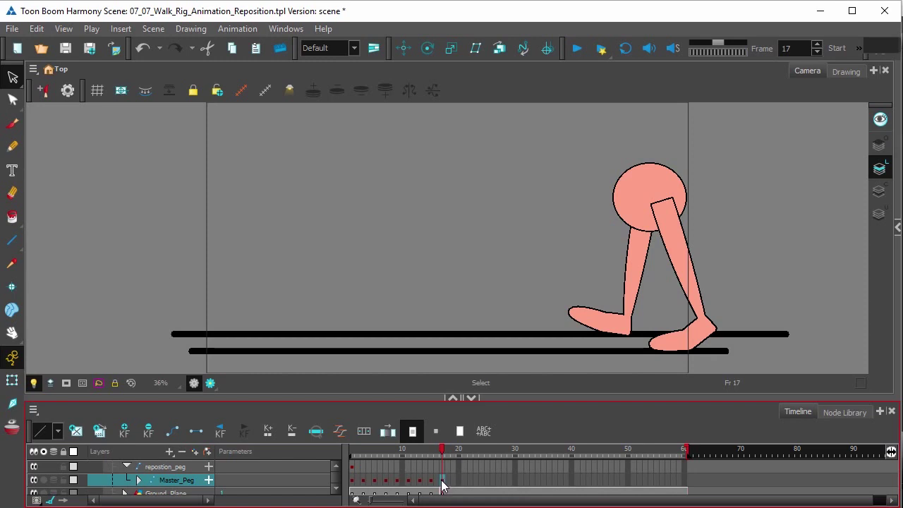
{"action": "right_click", "coordinate": [442, 484]}
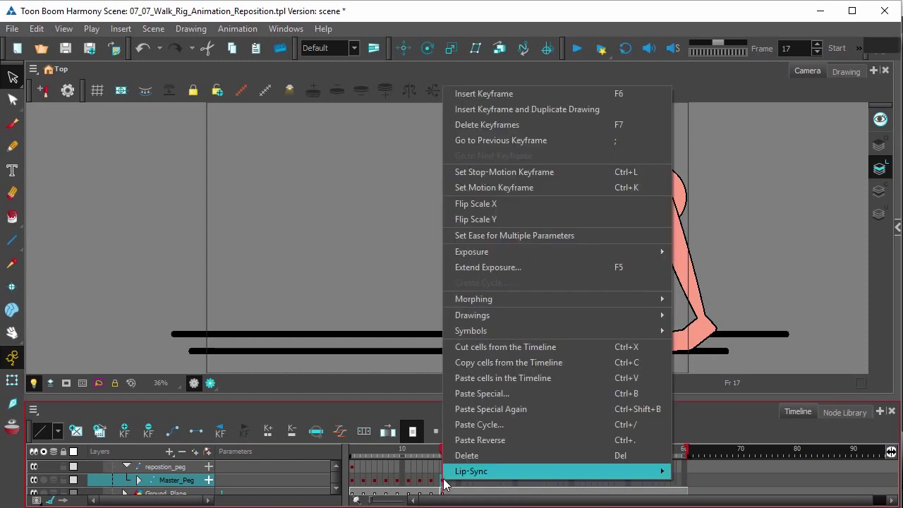
{"action": "left_click", "coordinate": [477, 381]}
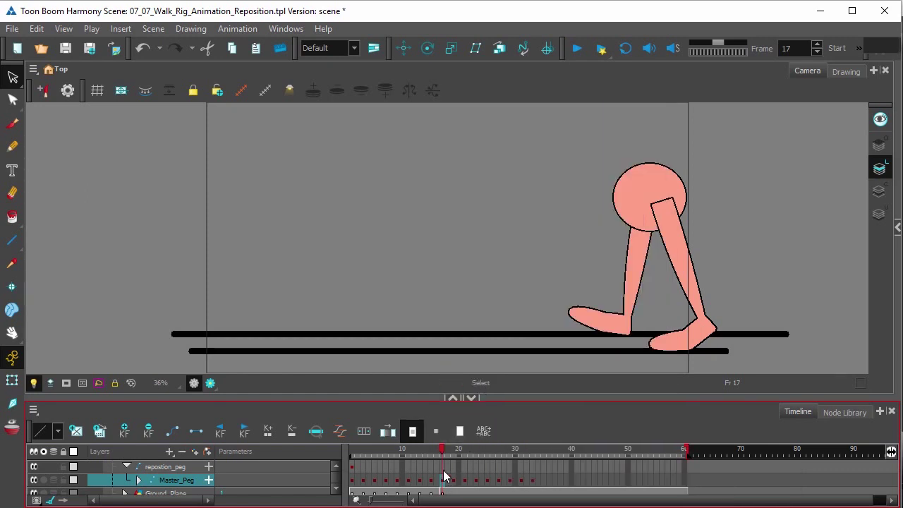
{"action": "left_click", "coordinate": [394, 458]}
{"action": "left_click_drag", "start_coordinate": [395, 458], "coordinate": [531, 461]}
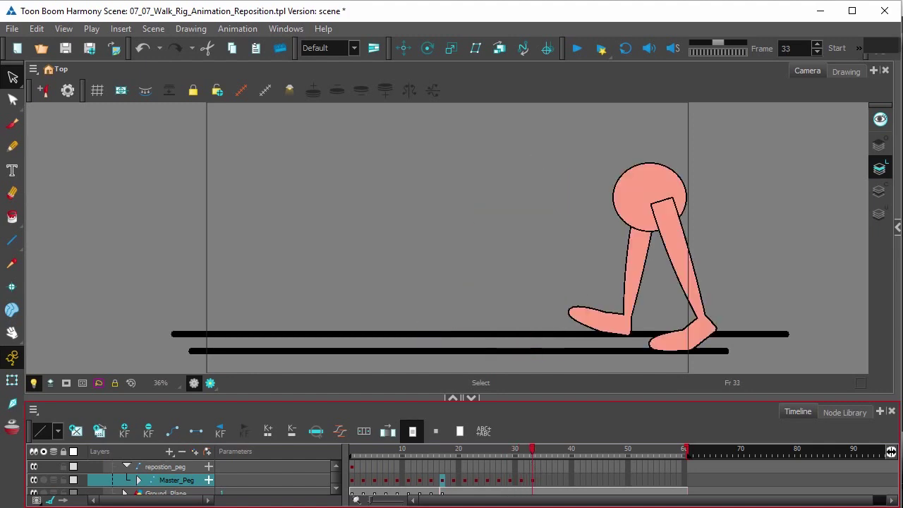
- Insert a keyframe on reposition_peg at frame 17
{"action": "left_click", "coordinate": [441, 464]}
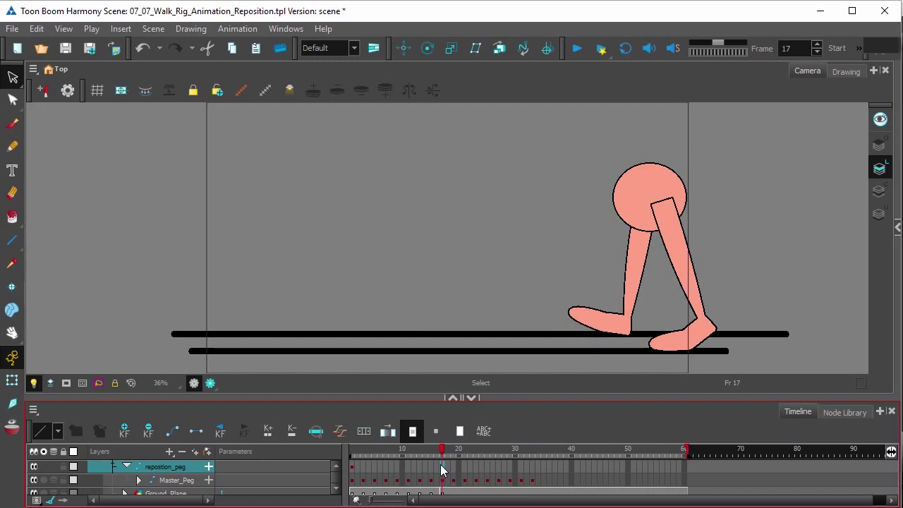
{"action": "right_click", "coordinate": [440, 466]}
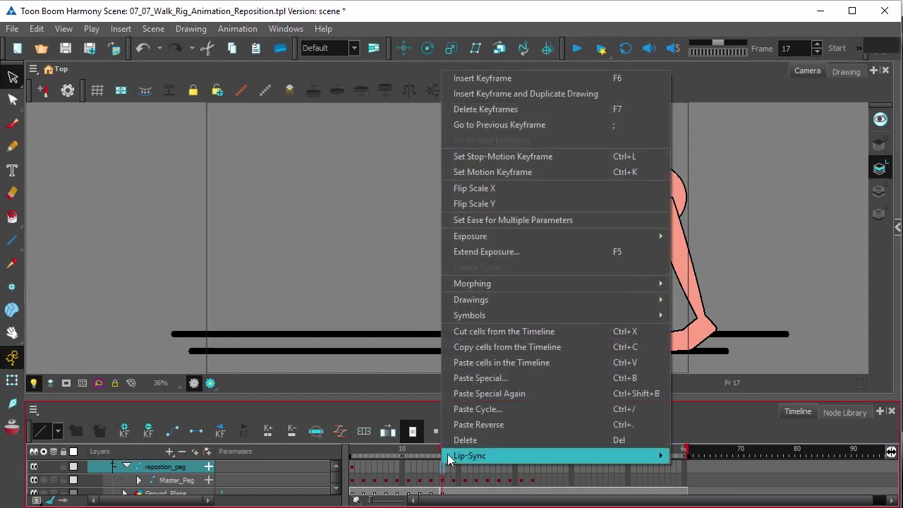
{"action": "left_click", "coordinate": [472, 78]}
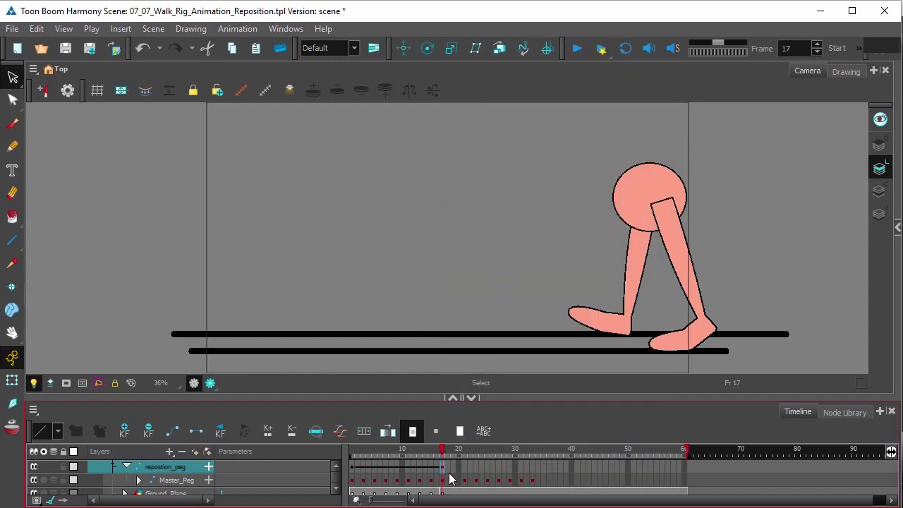
- Set reposition_peg's frame 1 keyframe to stop-motion, then return to frame 17
{"action": "left_click", "coordinate": [354, 473]}
{"action": "right_click", "coordinate": [354, 472]}
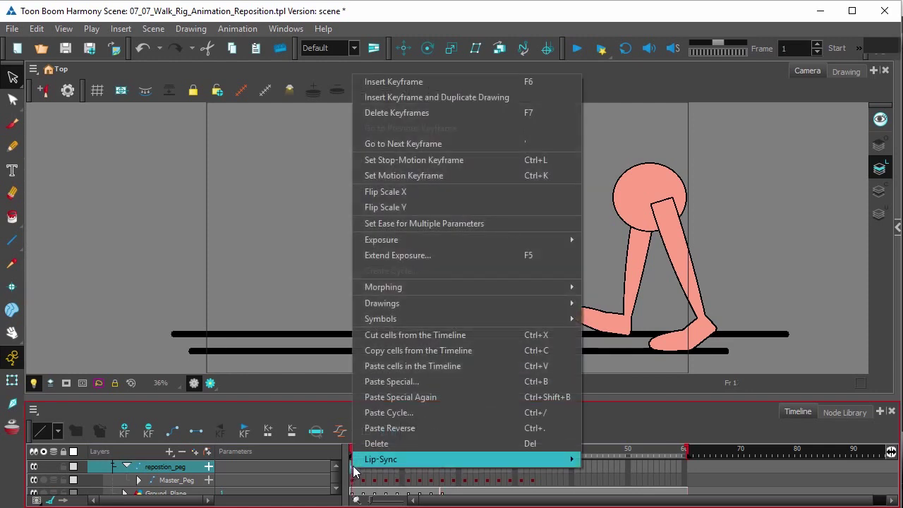
{"action": "left_click", "coordinate": [431, 164]}
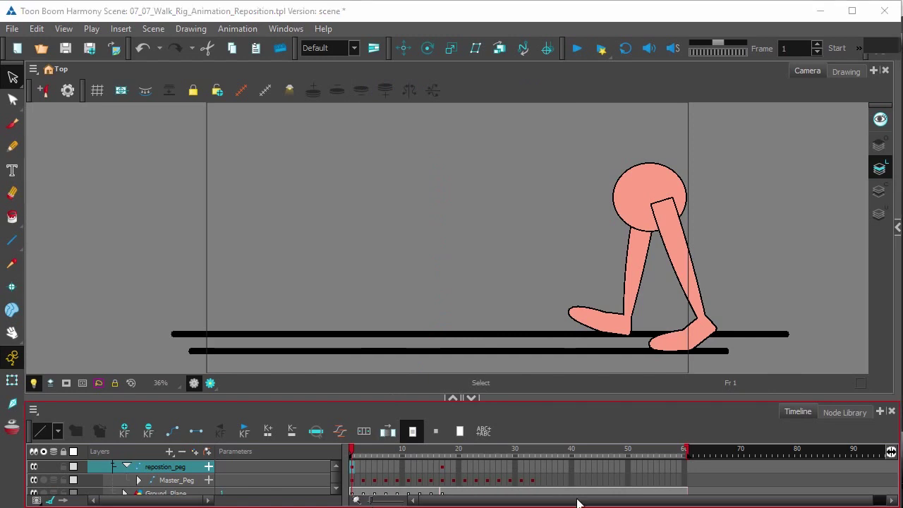
{"action": "left_click", "coordinate": [443, 471]}
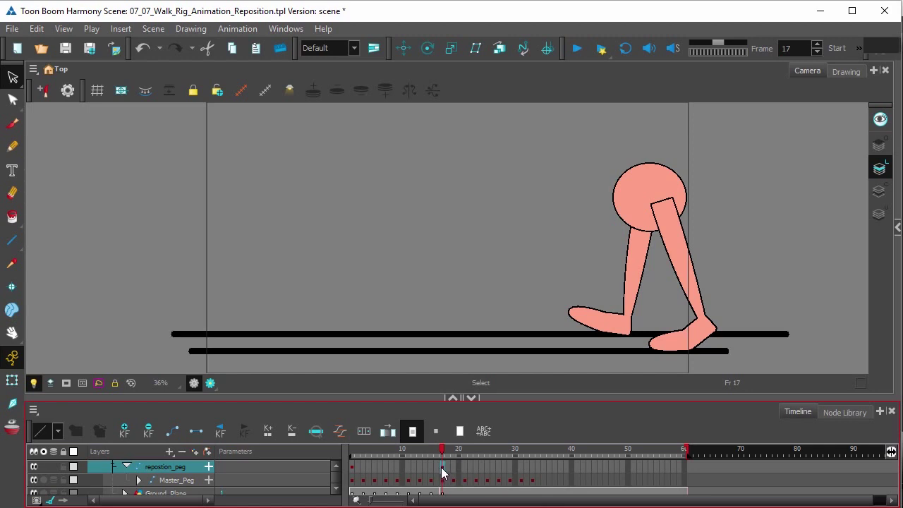
- With onion skin on at frame 17, drag the character left onto its previous-step ghost and nudge it into place
{"action": "left_click", "coordinate": [12, 426]}
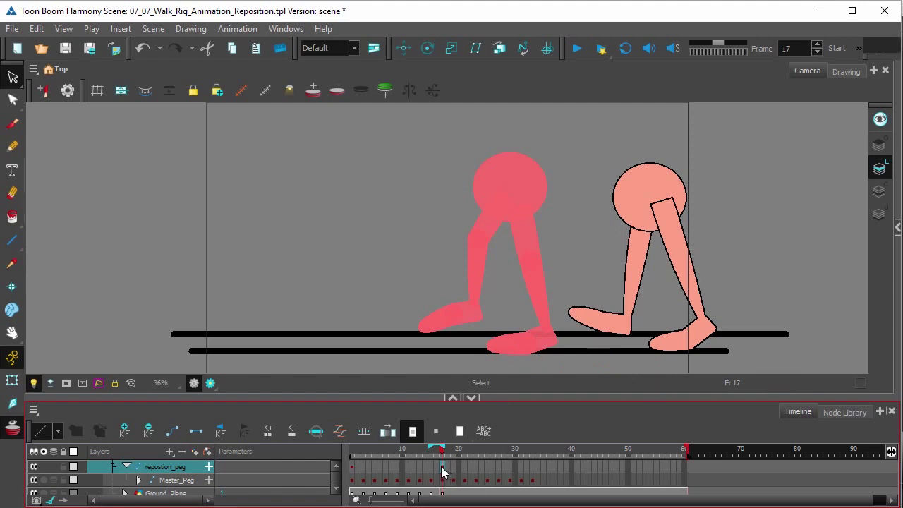
{"action": "left_click", "coordinate": [12, 380]}
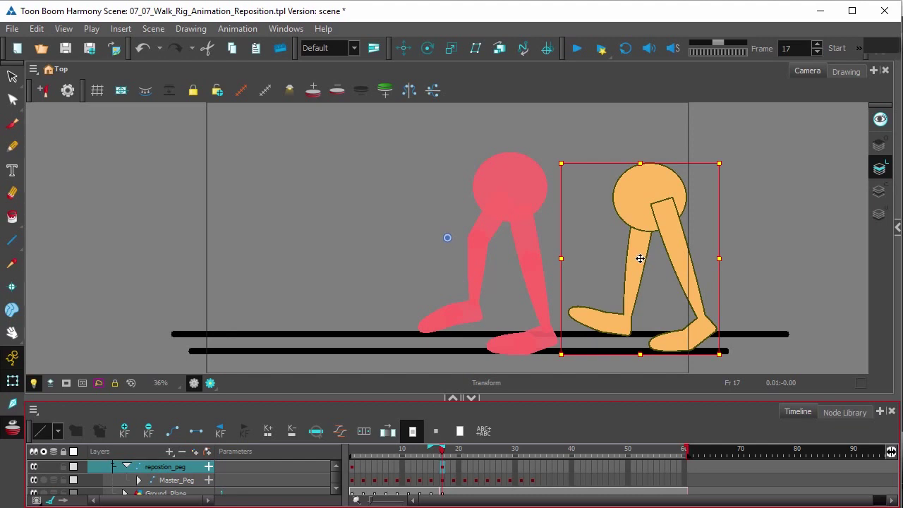
{"action": "left_click_drag", "start_coordinate": [639, 258], "coordinate": [478, 262]}
{"action": "key", "text": "alt+o"}
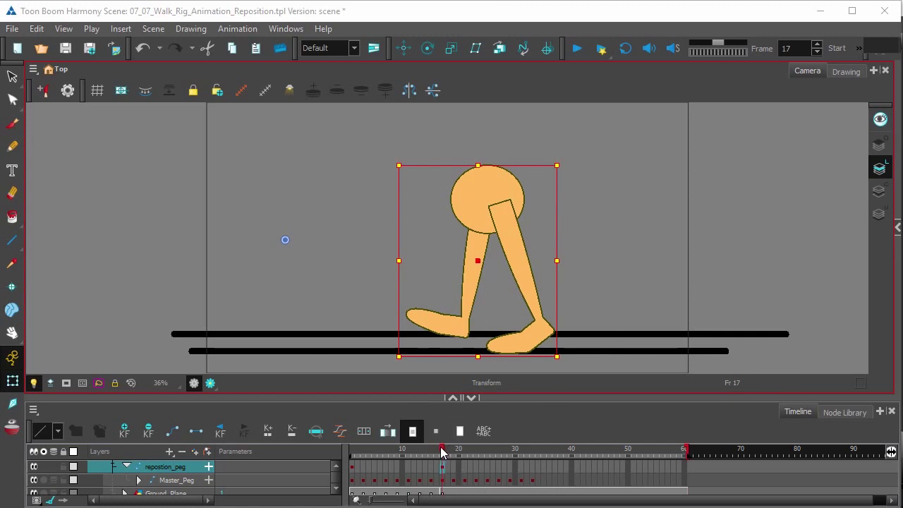
{"action": "mouse_move", "coordinate": [443, 453]}
{"action": "left_mouse_down"}
{"action": "mouse_move", "coordinate": [366, 457]}
{"action": "mouse_move", "coordinate": [520, 459]}
{"action": "mouse_move", "coordinate": [368, 457]}
{"action": "mouse_move", "coordinate": [441, 459]}
{"action": "left_mouse_up"}
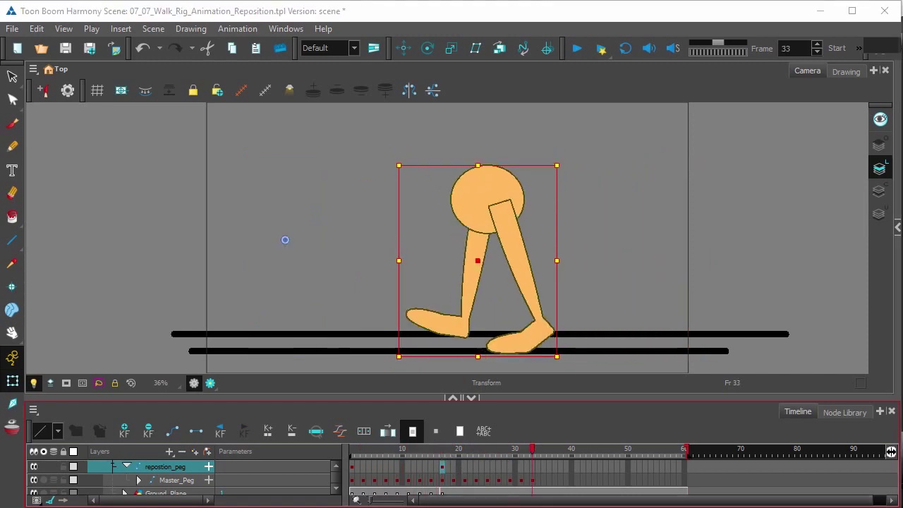
- Copy the Master_Peg walk cells from frames 1 through 16
{"action": "left_click", "coordinate": [352, 486]}
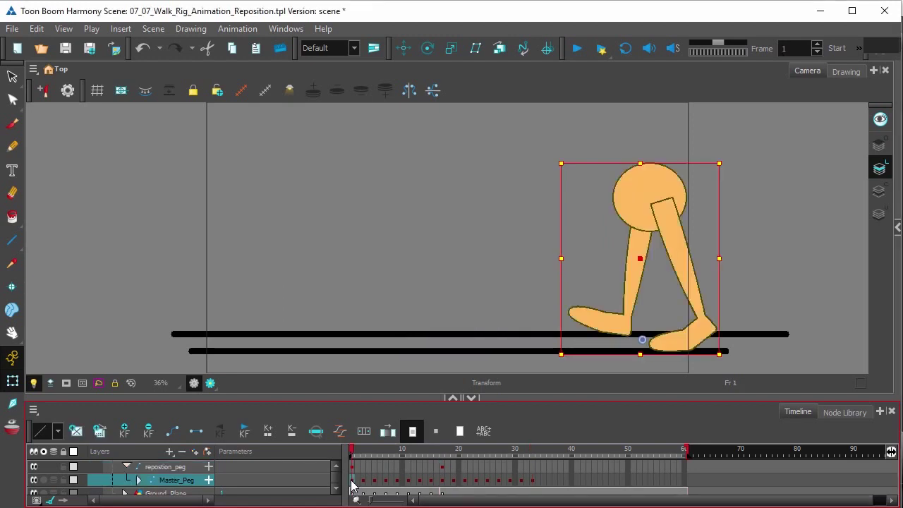
{"action": "left_click", "coordinate": [436, 483], "text": "shift"}
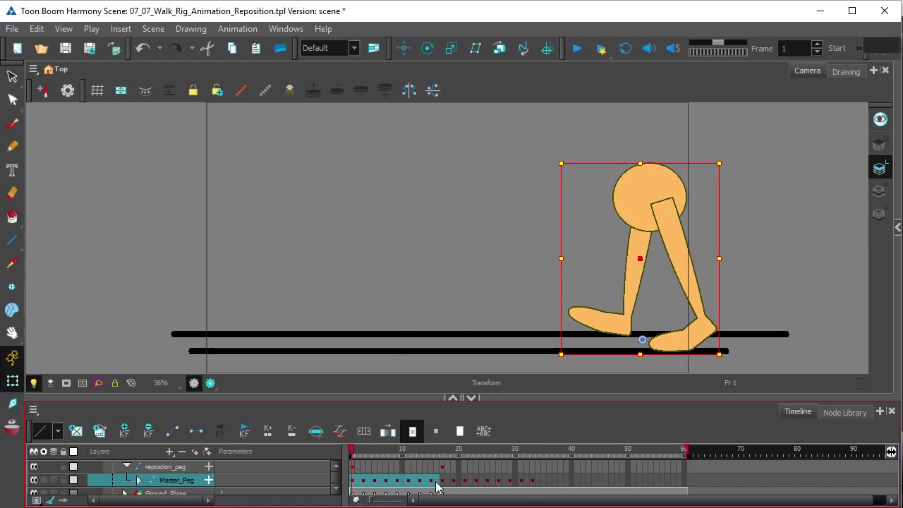
{"action": "right_click", "coordinate": [430, 483]}
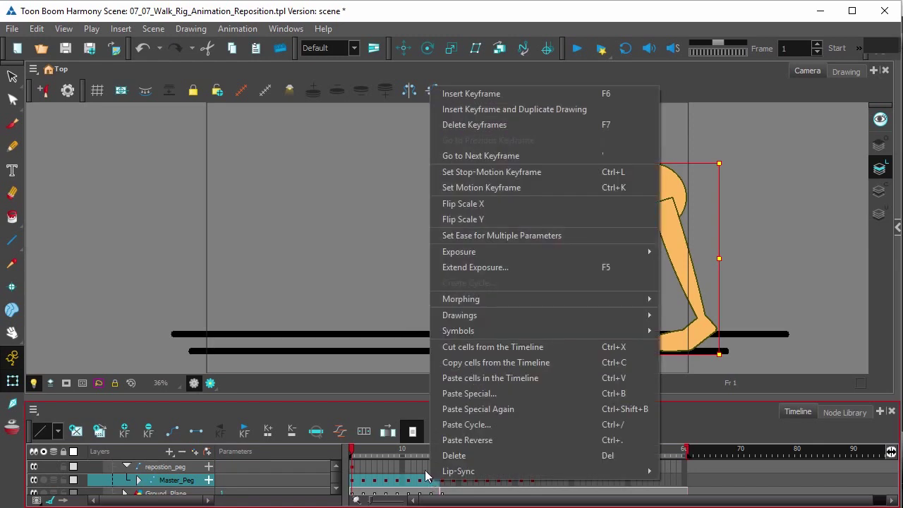
{"action": "left_click", "coordinate": [480, 363]}
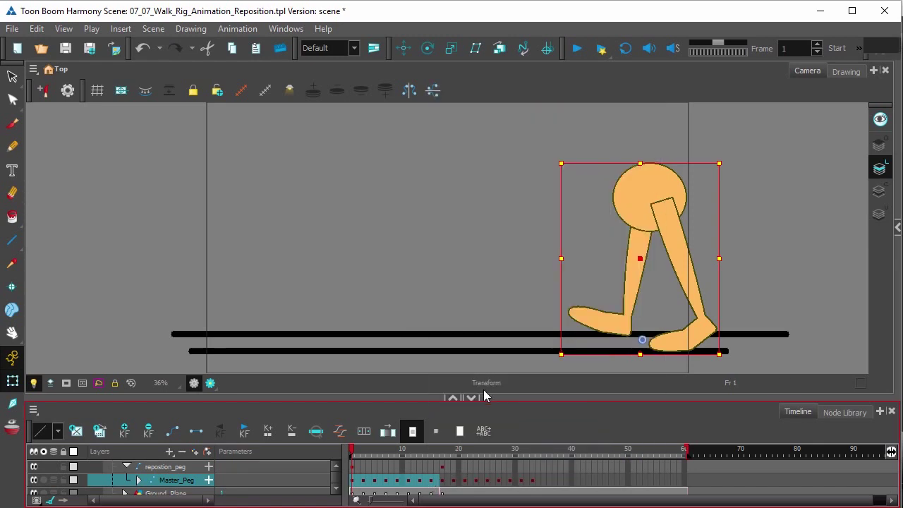
- Paste the walk cells at frame 33 on Master_Peg with Ctrl+V, then select repostion_peg
{"action": "left_click", "coordinate": [532, 481]}
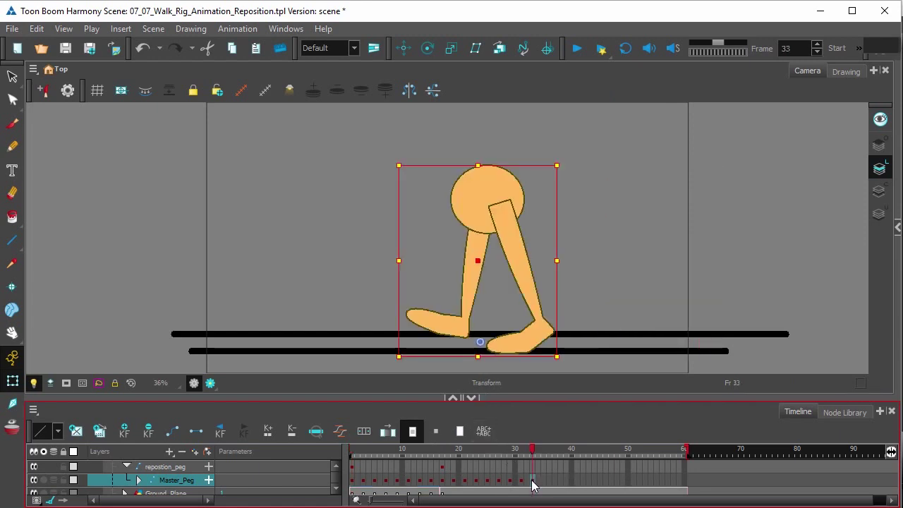
{"action": "key", "text": "ctrl+v"}
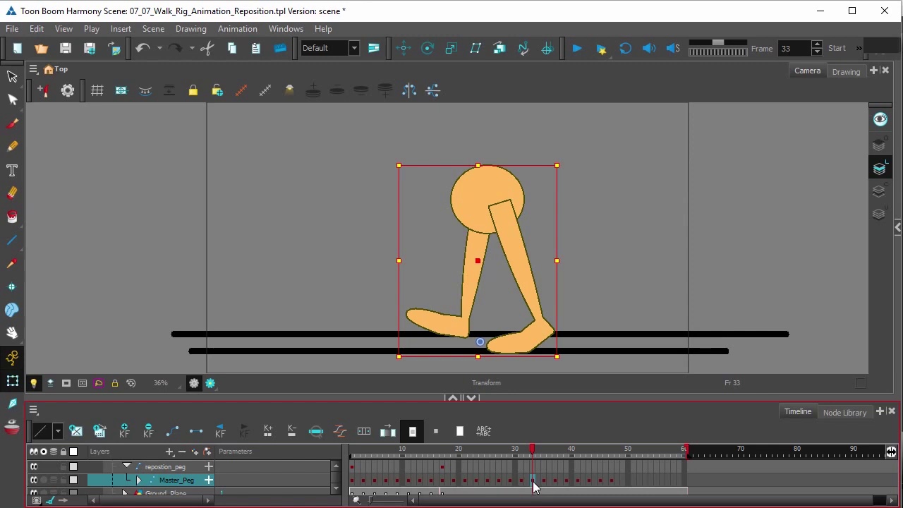
{"action": "left_click", "coordinate": [533, 467]}
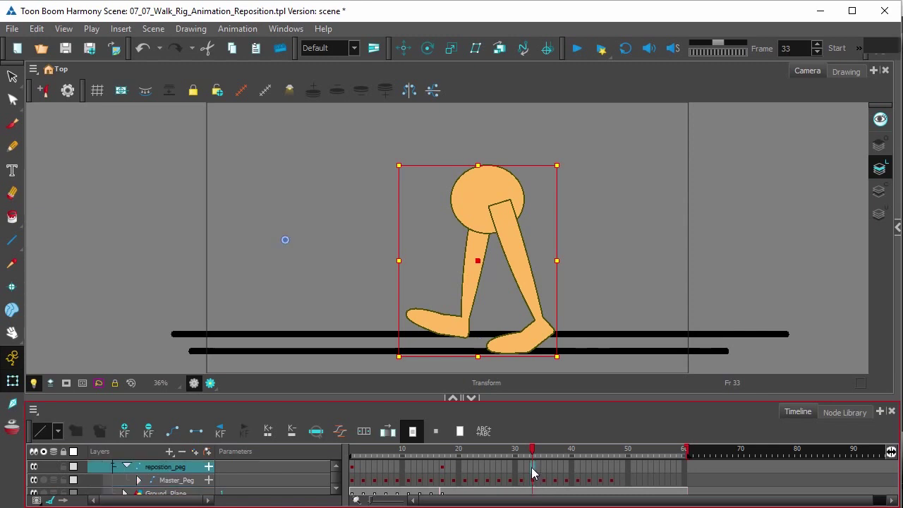
- Insert a repostion_peg keyframe at frame 33 and make the frame 17 keyframe stop-motion
{"action": "right_click", "coordinate": [532, 473]}
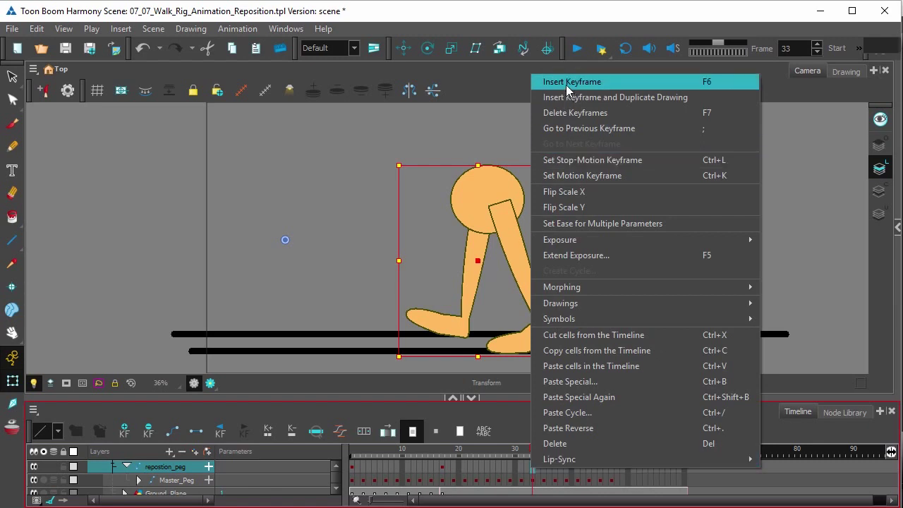
{"action": "left_click", "coordinate": [566, 85]}
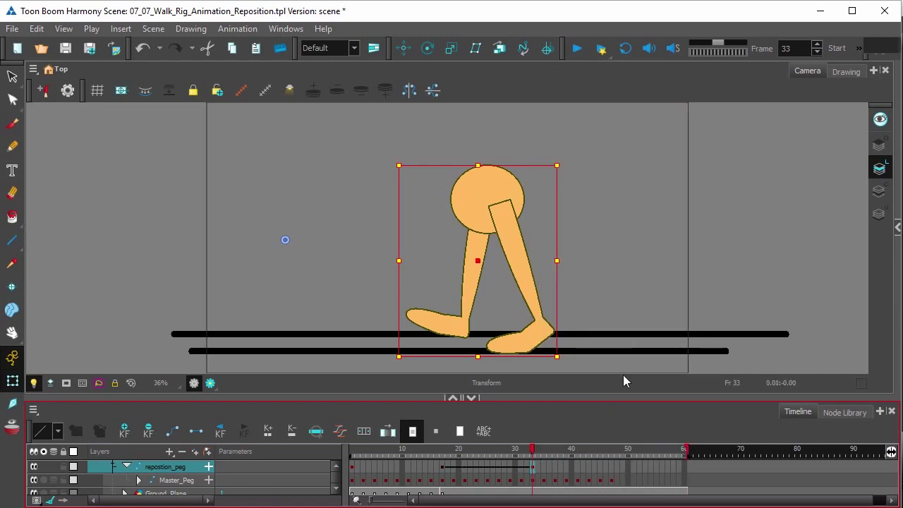
{"action": "left_click", "coordinate": [443, 472]}
{"action": "right_click", "coordinate": [442, 472]}
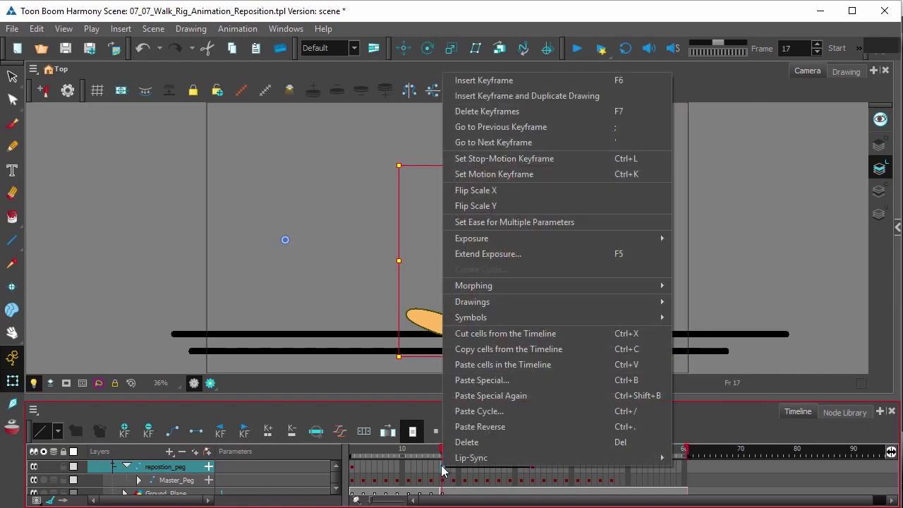
{"action": "left_click", "coordinate": [482, 161]}
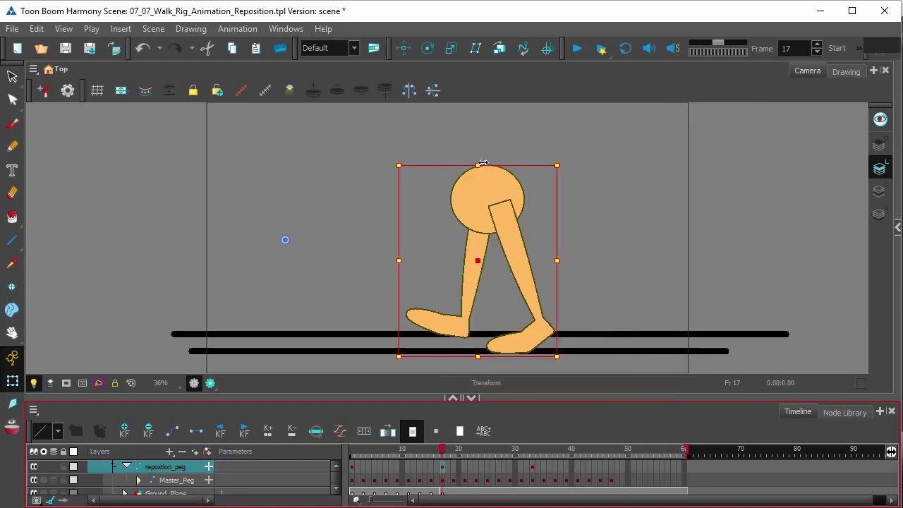
- At frame 33, with onion skin on, drag the character left onto its ghost pose, then scrub back to frame 1
{"action": "left_click", "coordinate": [533, 471]}
{"action": "left_click", "coordinate": [11, 427]}
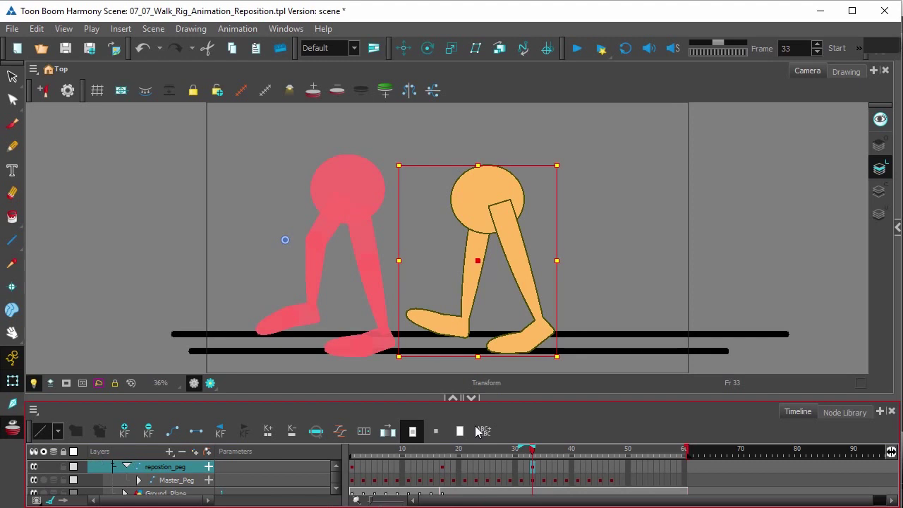
{"action": "left_click_drag", "start_coordinate": [478, 263], "coordinate": [316, 263]}
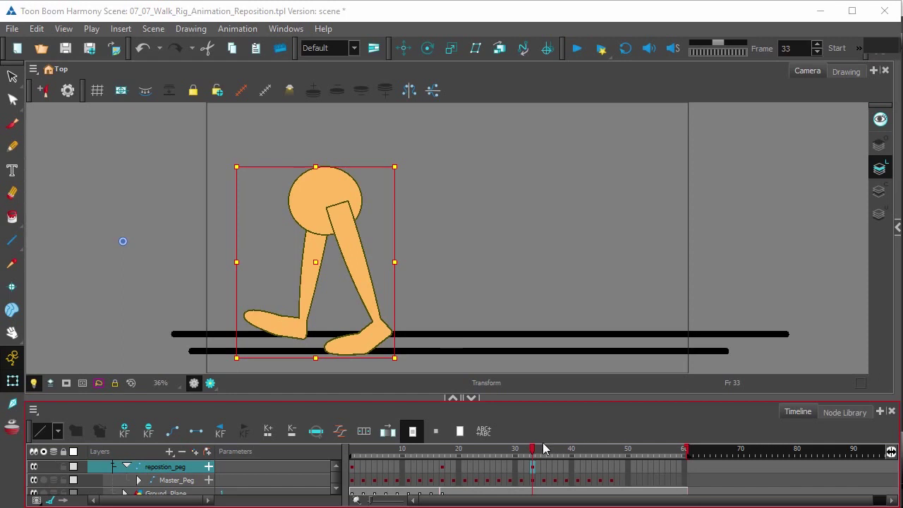
{"action": "left_click_drag", "start_coordinate": [544, 449], "coordinate": [353, 451]}
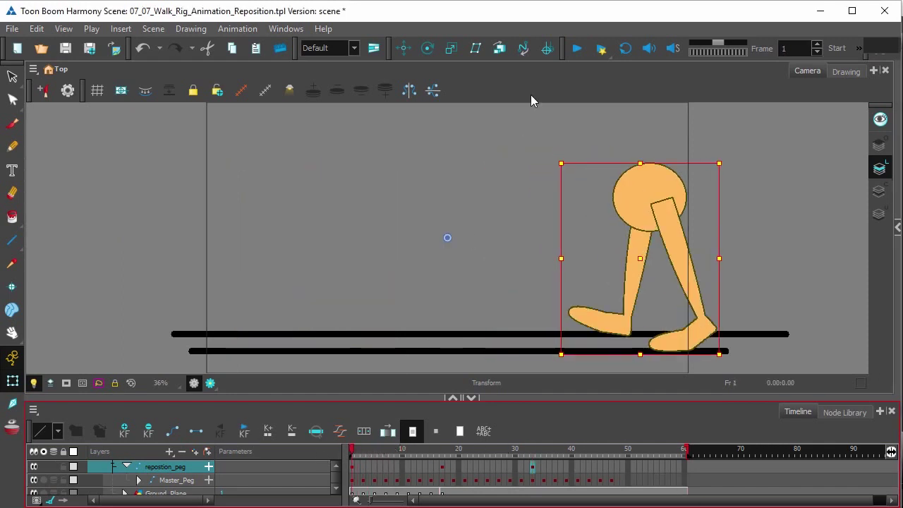
- Play back the animation to watch the character walk leftward across the stage
{"action": "left_click", "coordinate": [576, 53]}
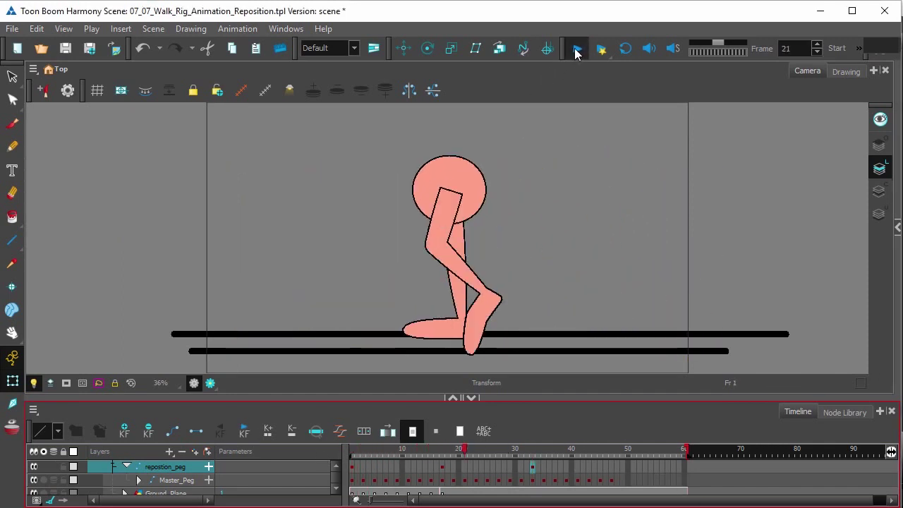